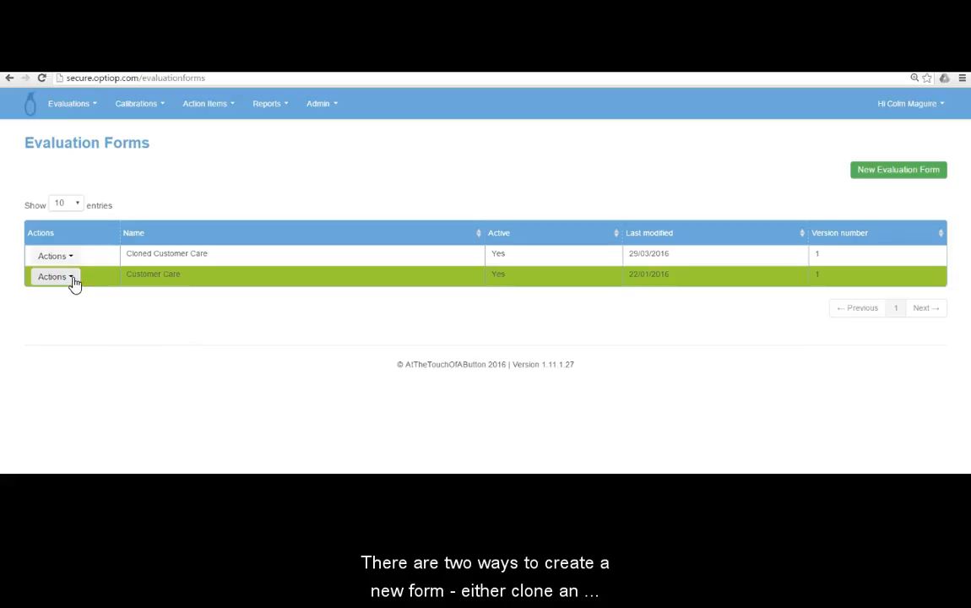
# - Create a new evaluation form named "Technical Support" and link it to the OptiOp Tech Support skill
pyautogui.click(72, 278)
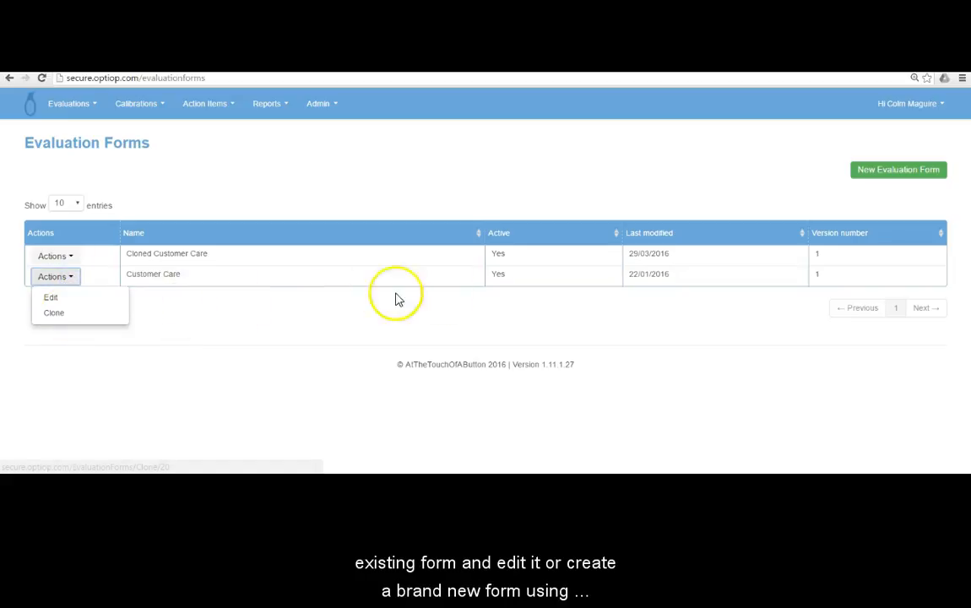
pyautogui.click(894, 172)
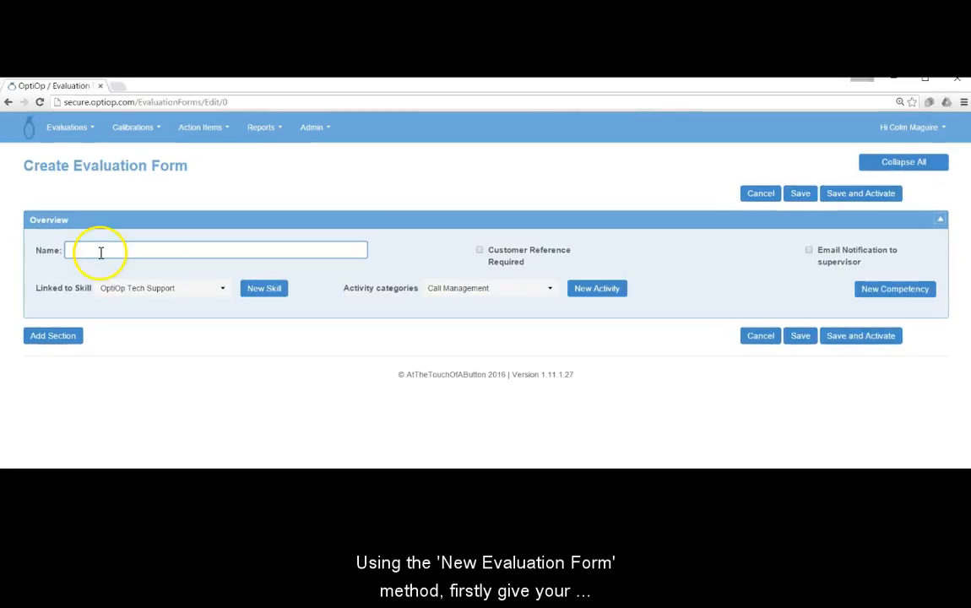
pyautogui.click(84, 229)
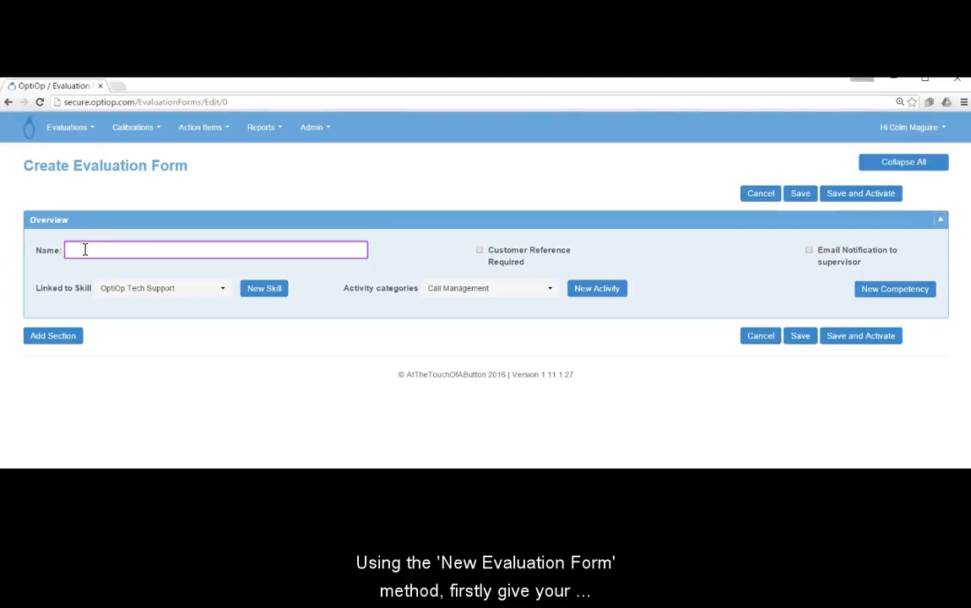
pyautogui.write('Technical Support')
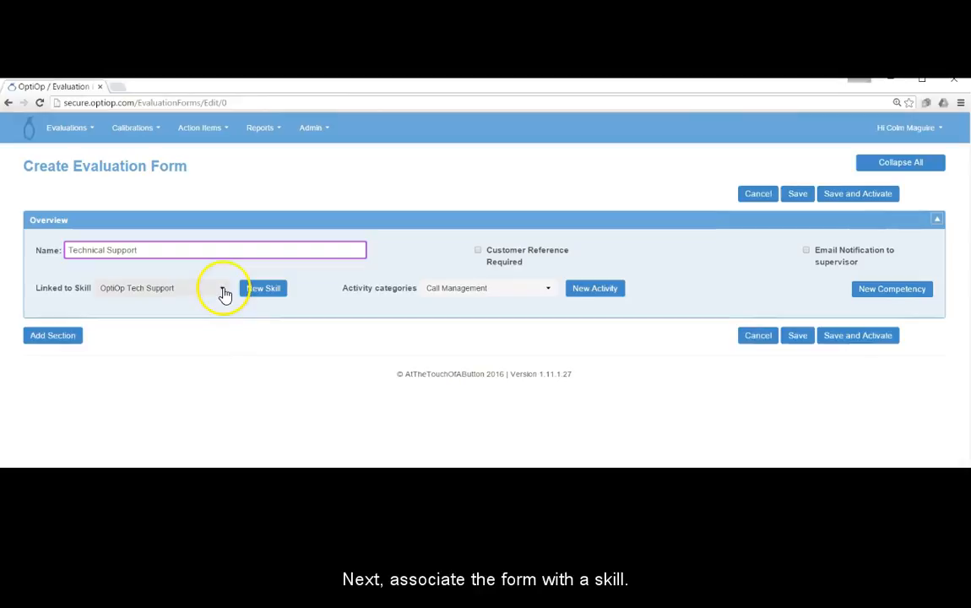
pyautogui.click(223, 290)
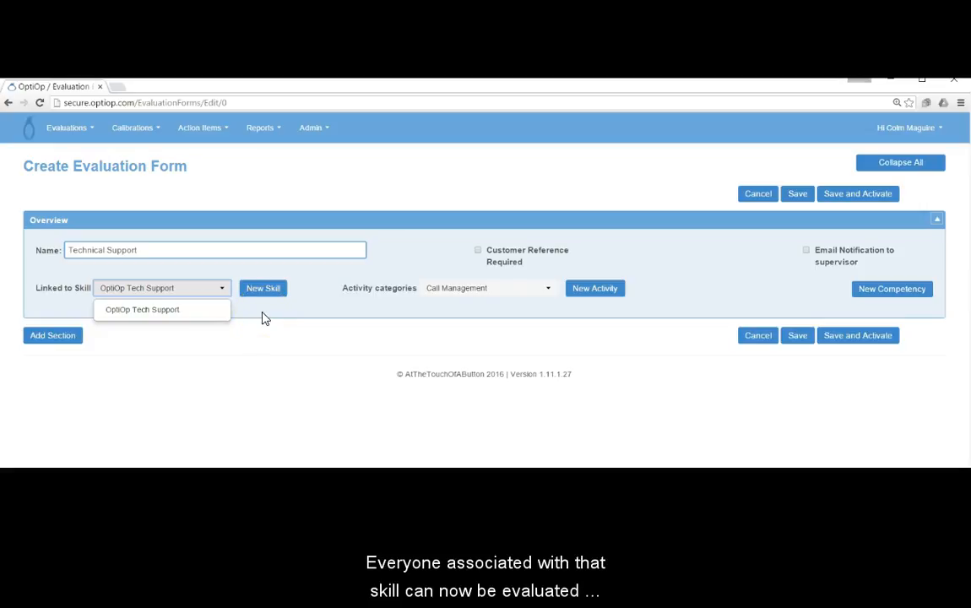
pyautogui.click(196, 309)
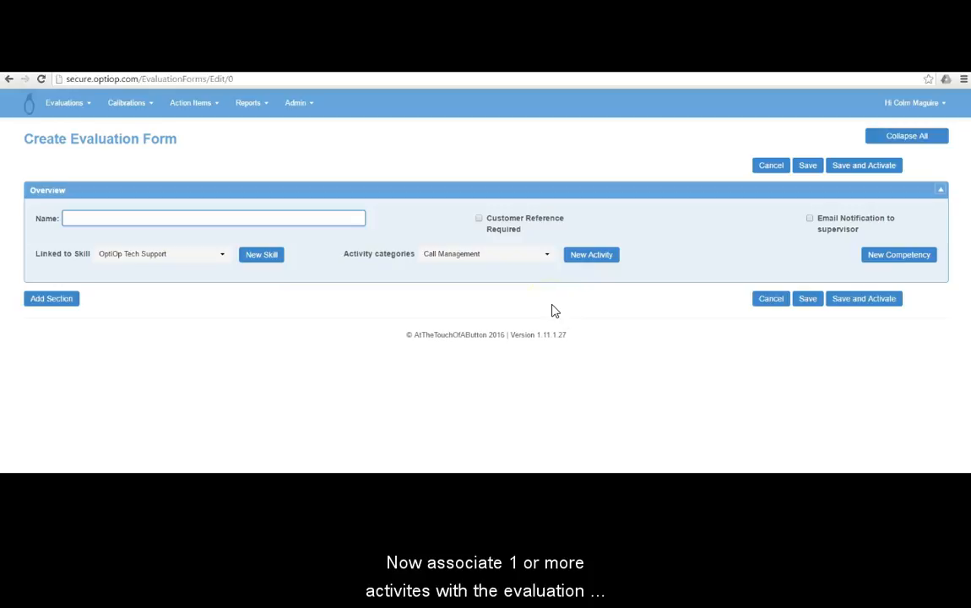
# - Check the activity categories available for the form and the fields for creating a new activity
pyautogui.click(546, 259)
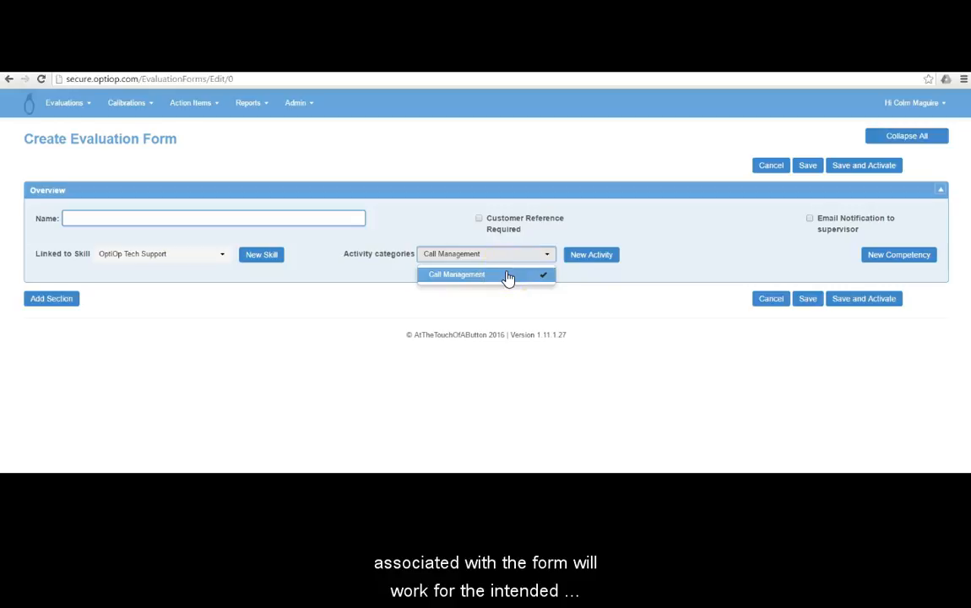
pyautogui.click(583, 259)
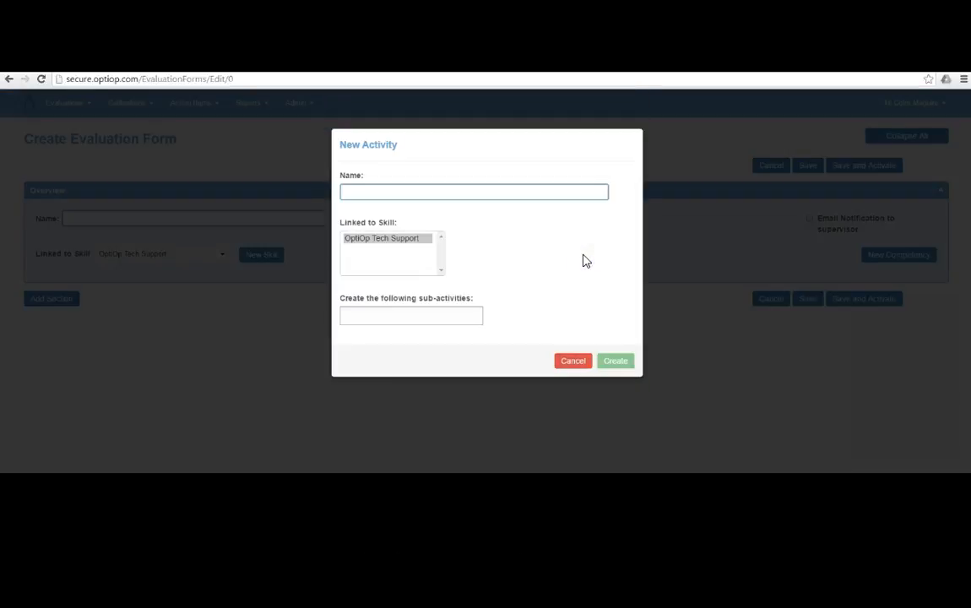
pyautogui.click(543, 304)
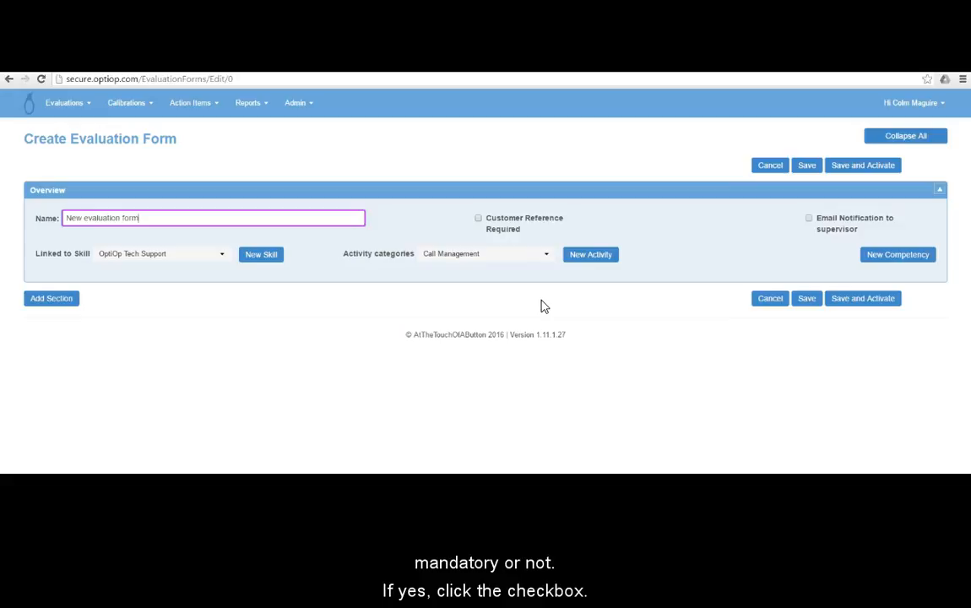
# - Make the customer reference required and enable email notification to the supervisor
pyautogui.click(478, 220)
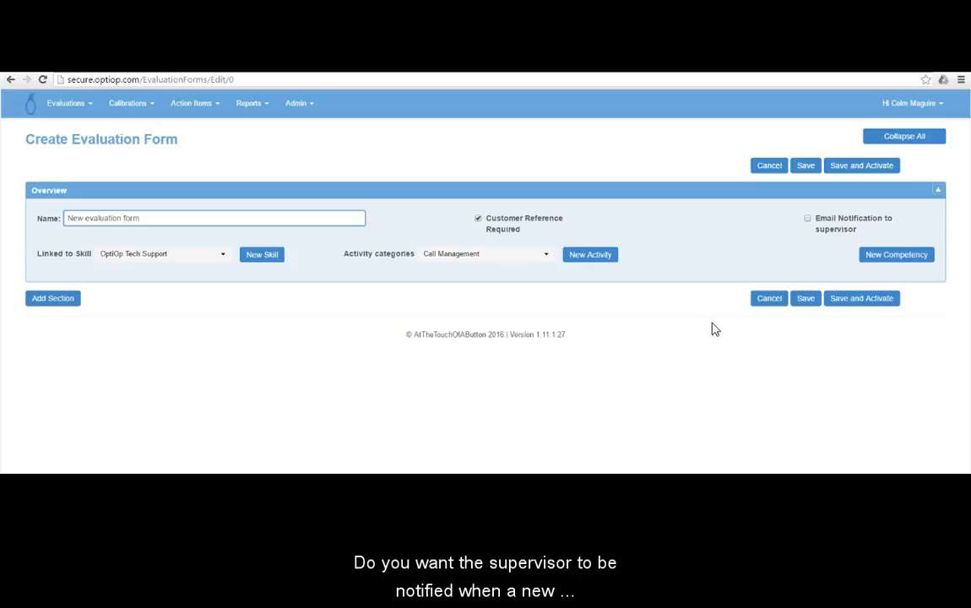
pyautogui.click(808, 221)
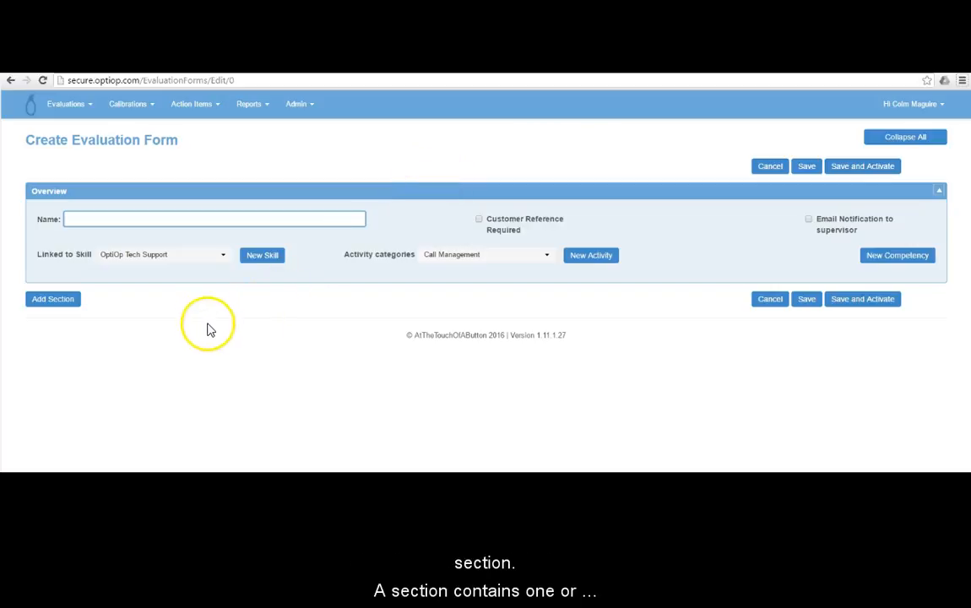
# - Add a section named "New section name" to the form and rename it "New section name 2"
pyautogui.click(53, 301)
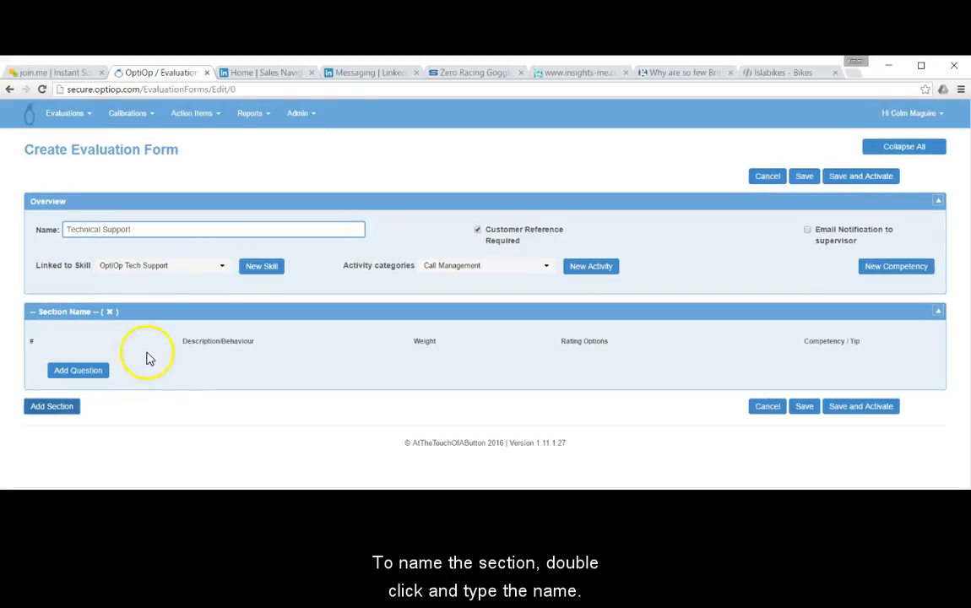
pyautogui.doubleClick(60, 310)
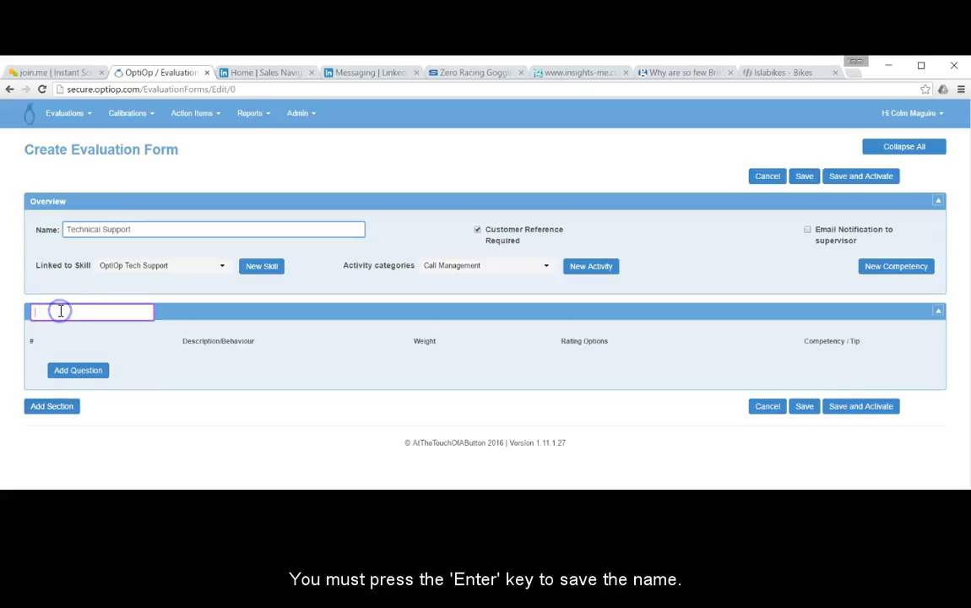
pyautogui.write('New section name')
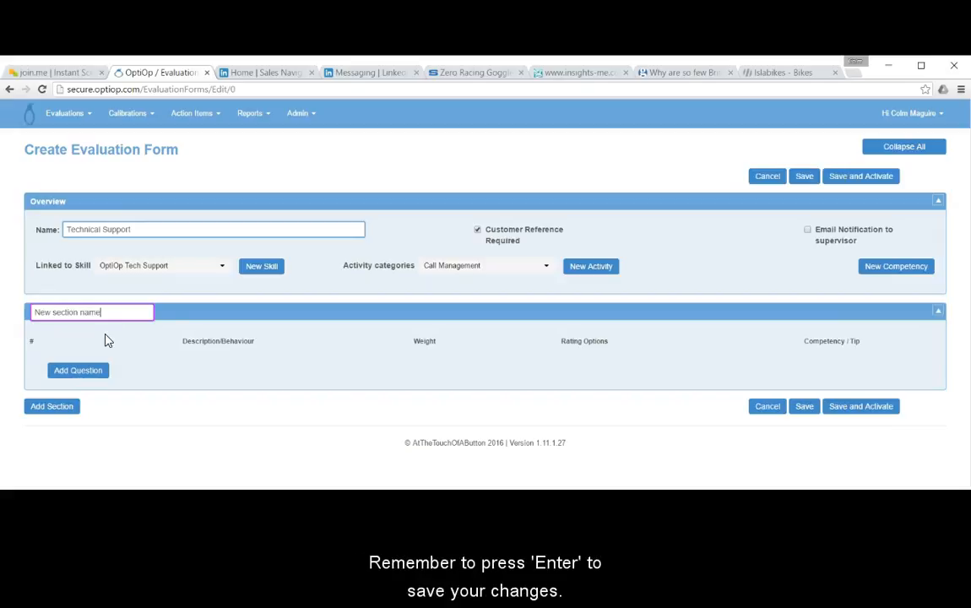
pyautogui.press('Return')
pyautogui.moveTo(108, 314); pyautogui.dragTo(67, 311)
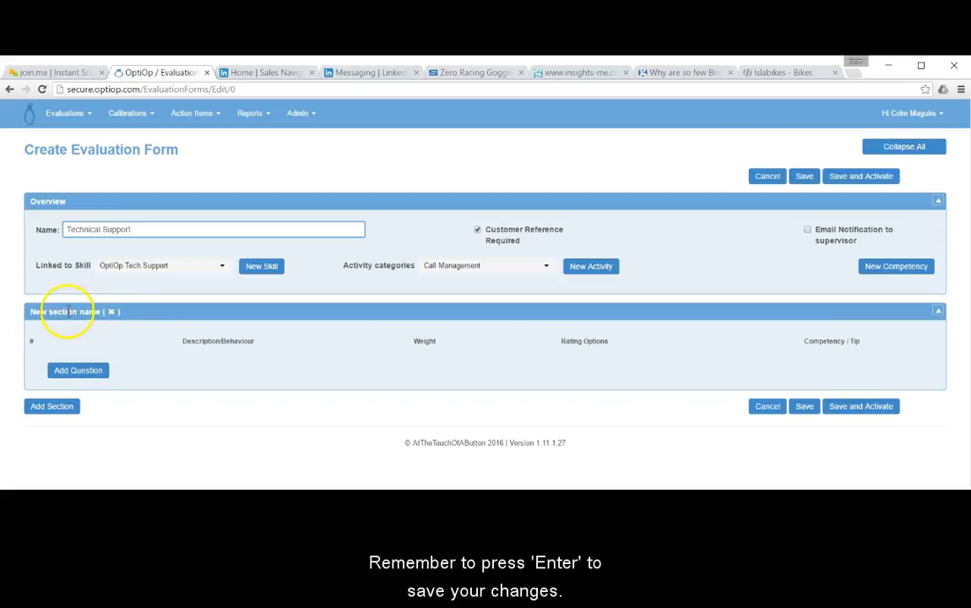
pyautogui.click(67, 311)
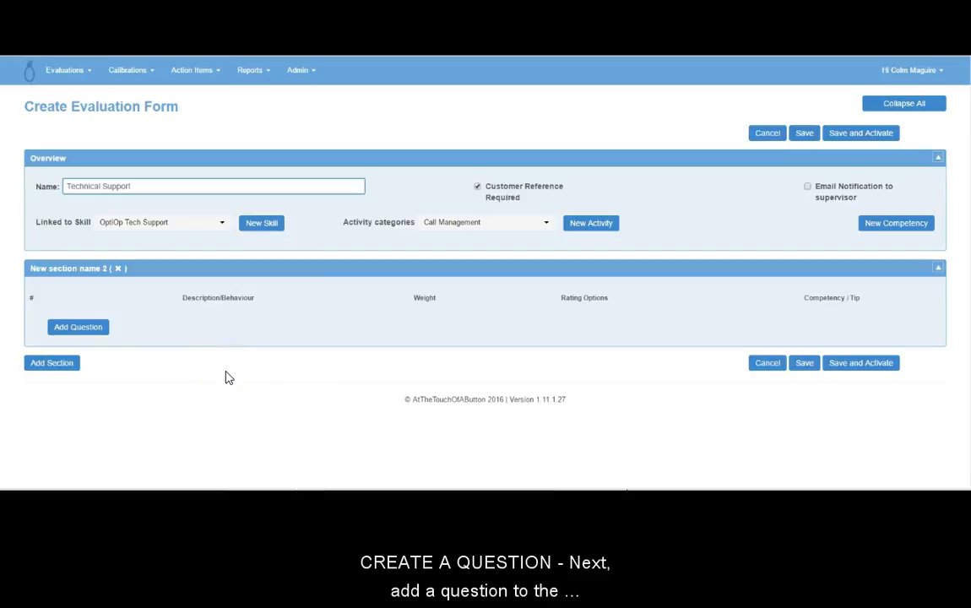
# - Add a question "Call opening" with the behaviour "Did the agent greet the customer in a warm and friendly fashion?"
pyautogui.click(77, 330)
pyautogui.click(77, 329)
pyautogui.write('Call opening')
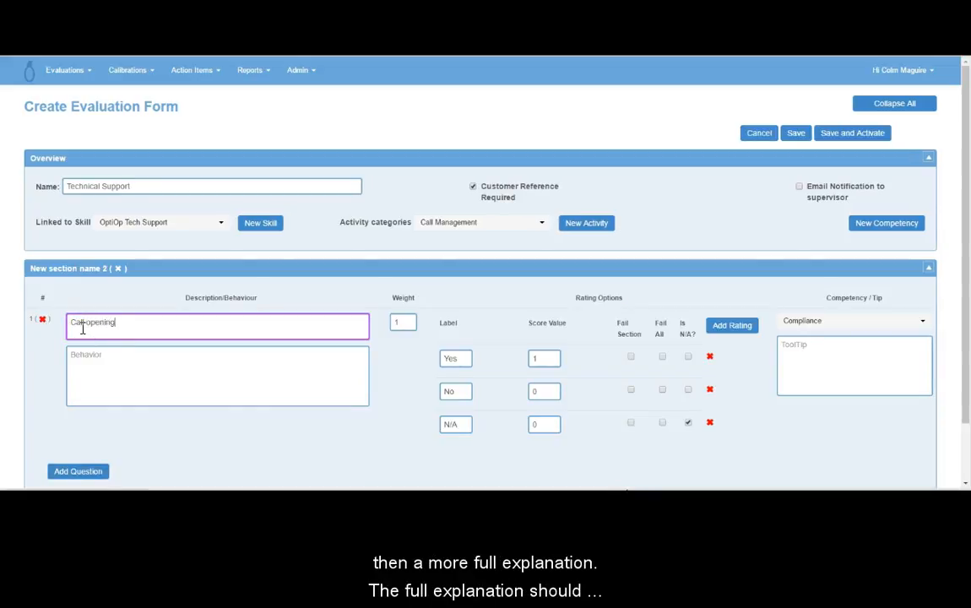
pyautogui.click(101, 355)
pyautogui.write('Did the agent greet the c')
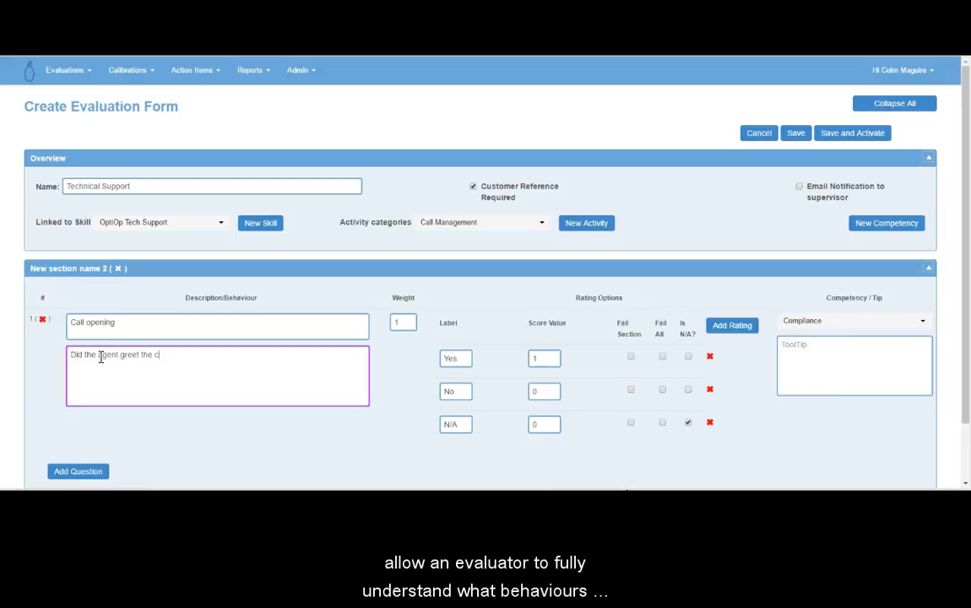
pyautogui.write('ustomer in a warm and friendly fashion?')
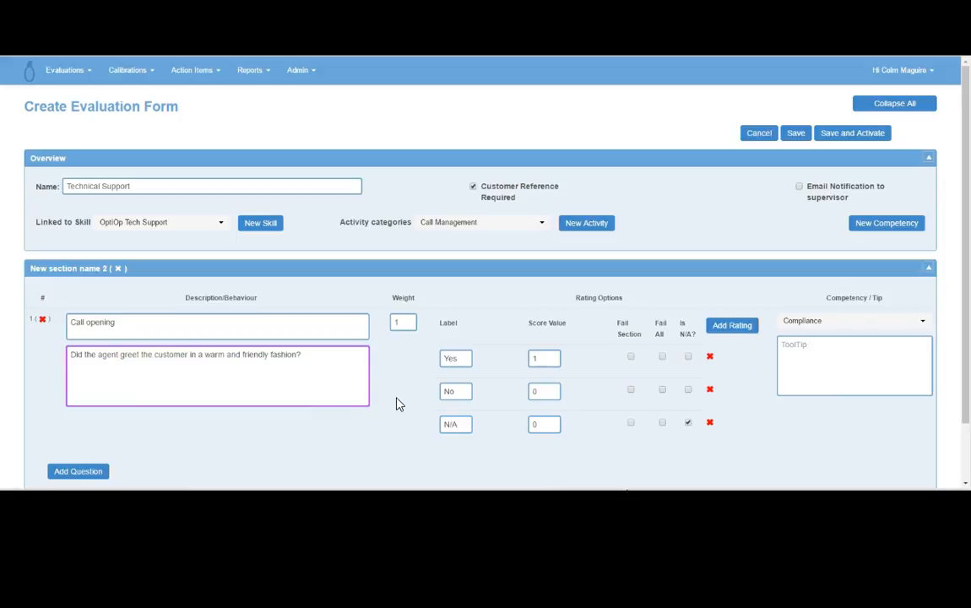
# - Set the weight of the Call opening question to 3
pyautogui.click(404, 323)
pyautogui.click(409, 320)
pyautogui.click(409, 319)
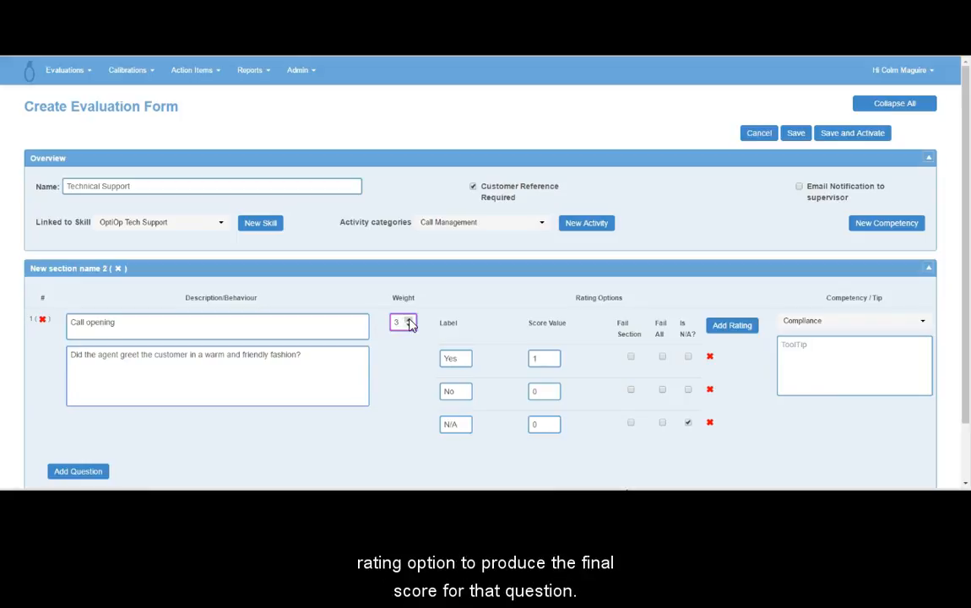
# - Set the score value of the question's Yes rating to 5
pyautogui.click(462, 358)
pyautogui.click(464, 391)
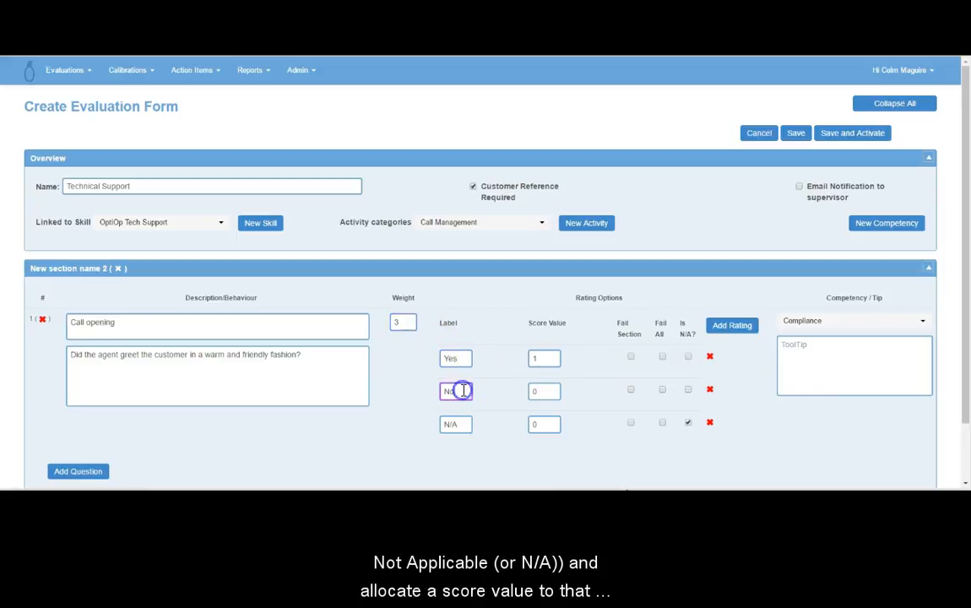
pyautogui.click(462, 424)
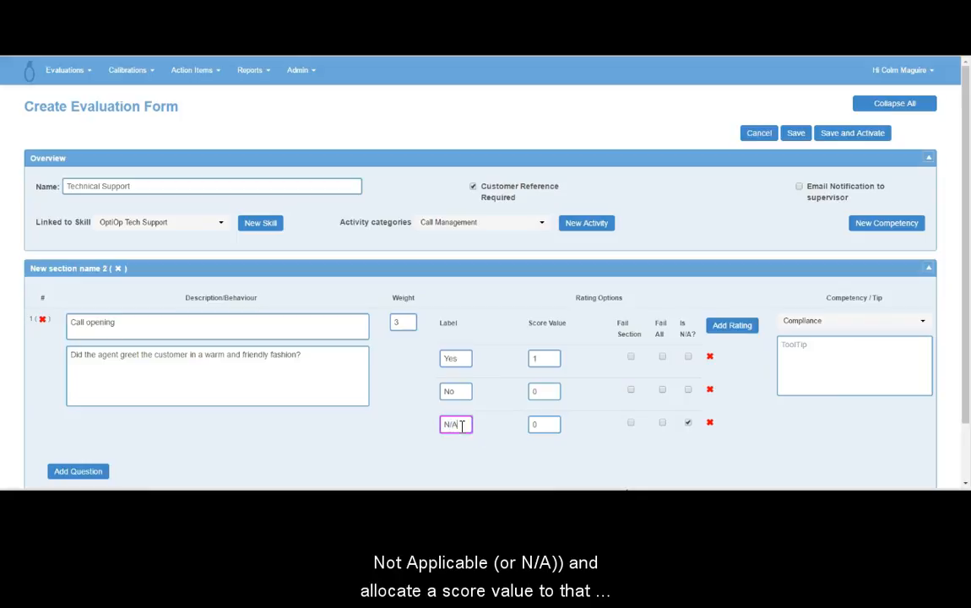
pyautogui.click(552, 355)
pyautogui.click(552, 355)
pyautogui.click(552, 355)
pyautogui.click(552, 356)
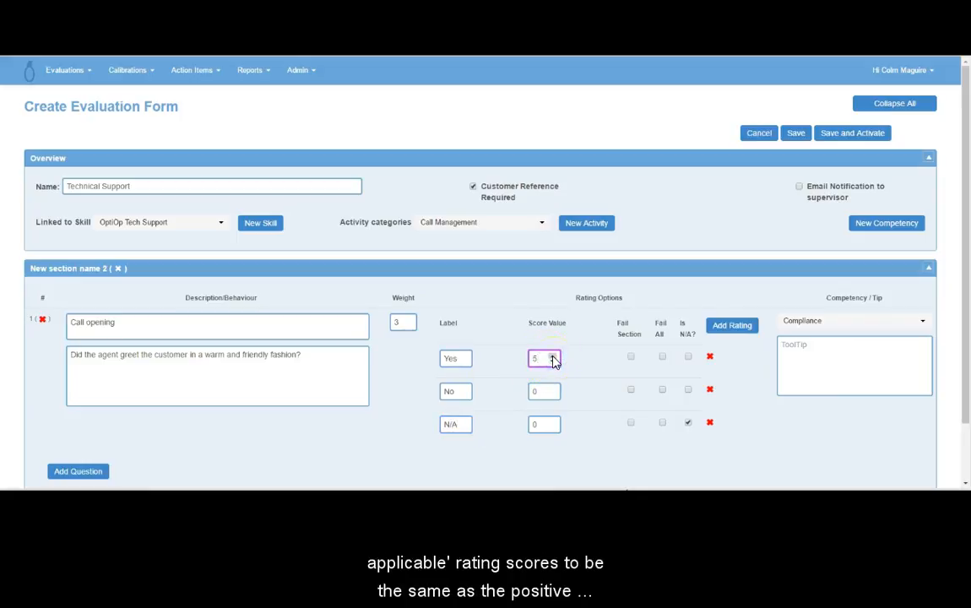
# - Set the score value of the question's N/A rating to 5
pyautogui.click(552, 421)
pyautogui.click(552, 421)
pyautogui.click(552, 421)
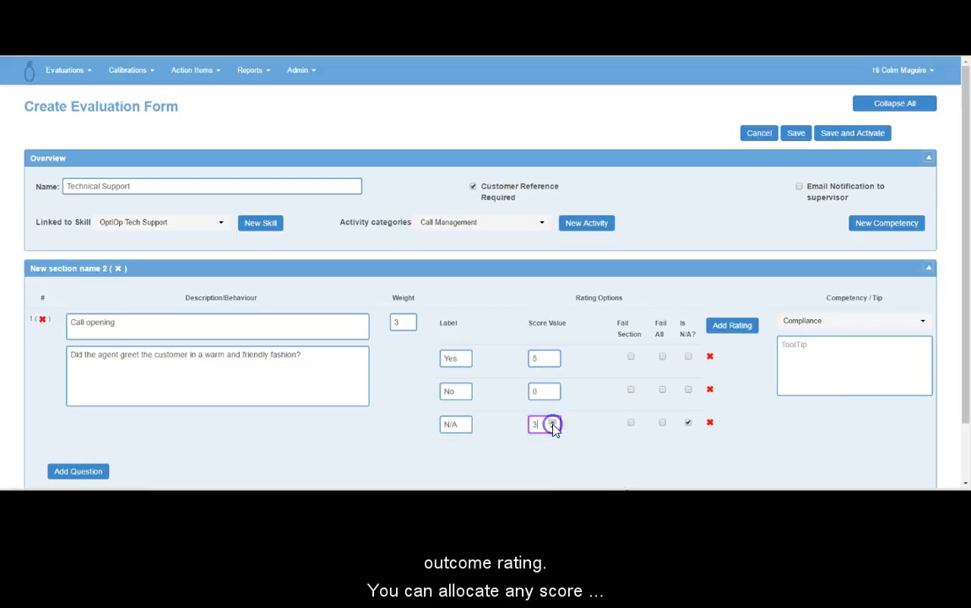
pyautogui.click(552, 421)
pyautogui.click(552, 422)
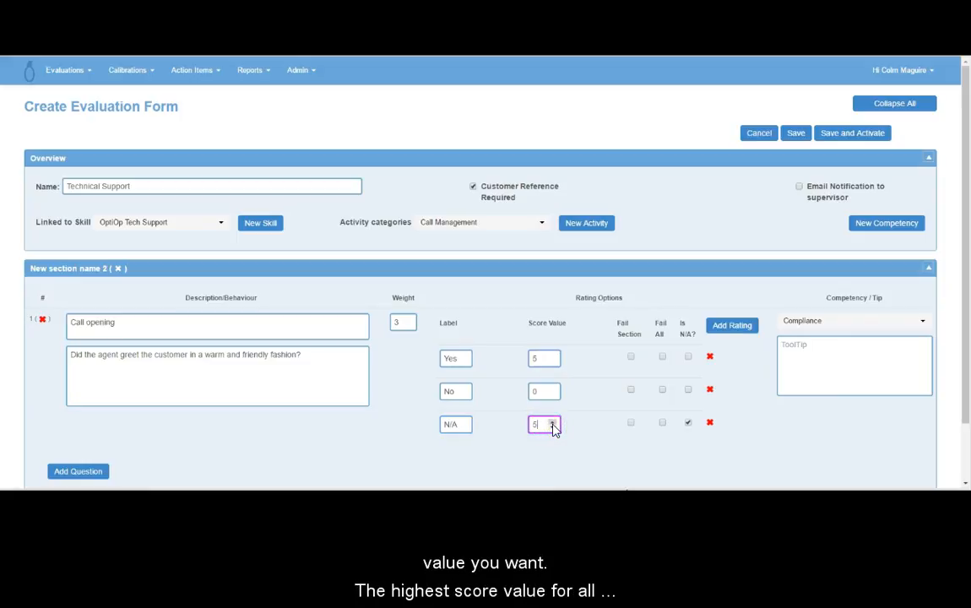
pyautogui.click(553, 422)
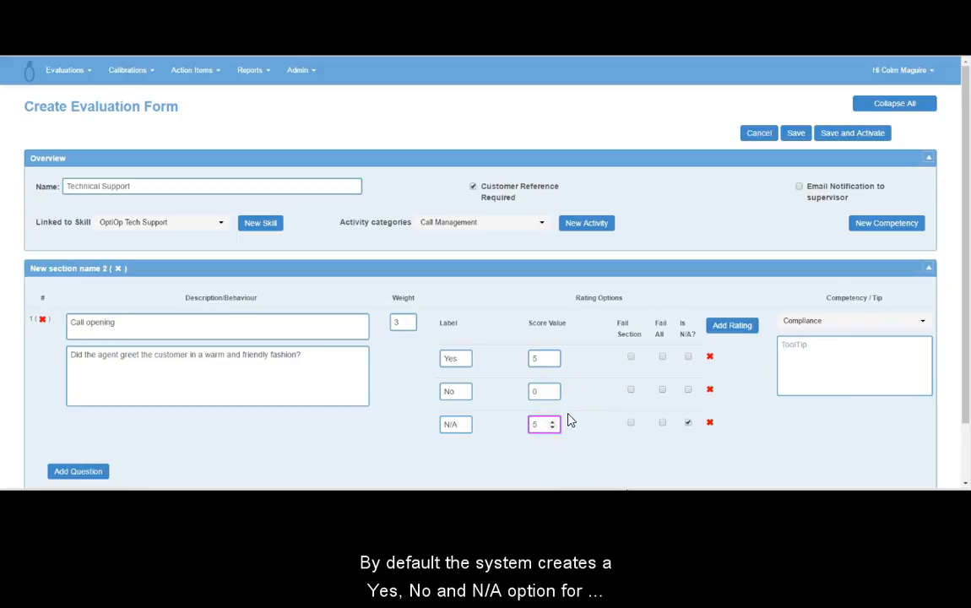
pyautogui.click(543, 358)
pyautogui.click(545, 393)
pyautogui.click(542, 424)
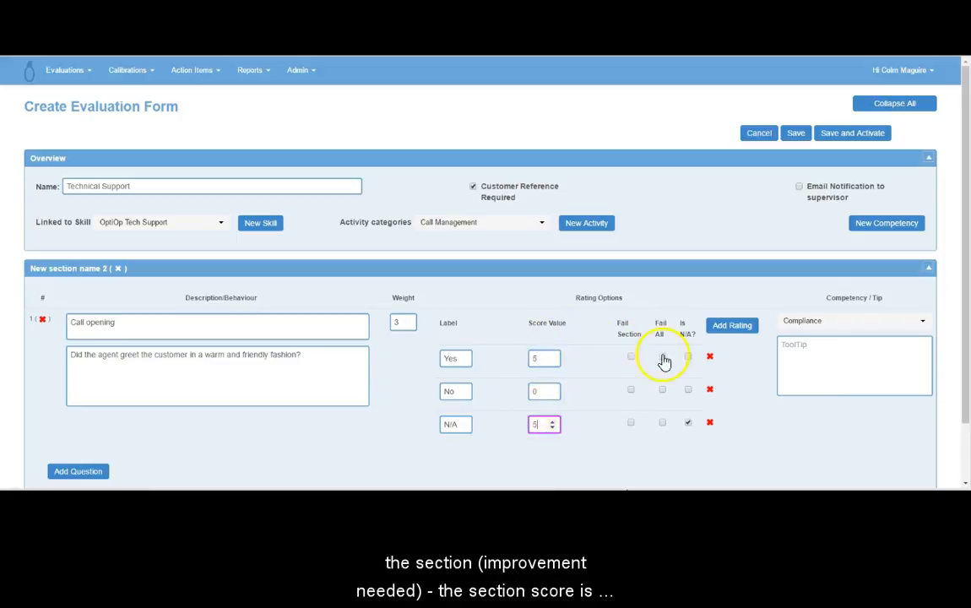
# - Make the No rating fail the section and link the Call opening question to the Engagement competency
pyautogui.click(631, 391)
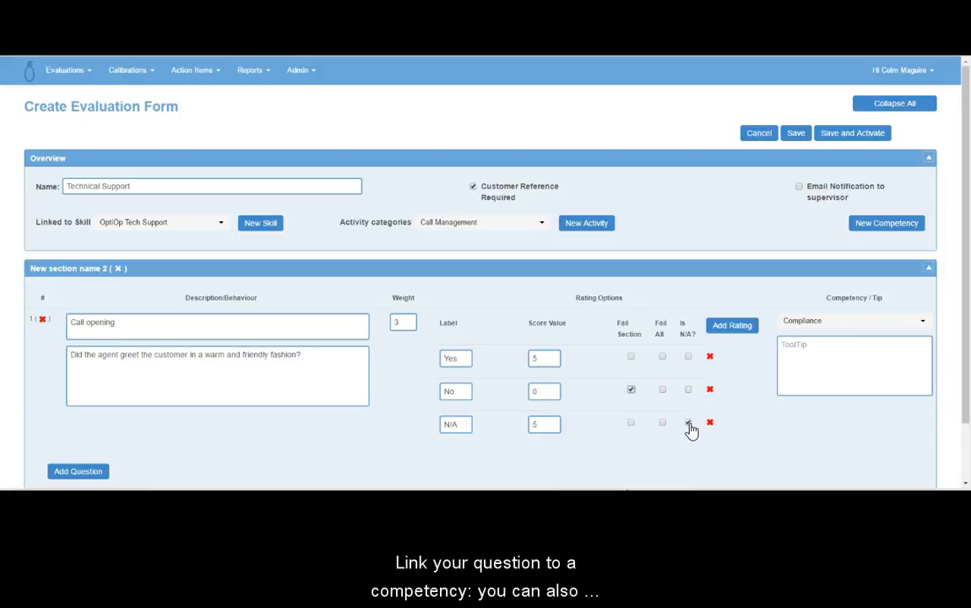
pyautogui.click(826, 329)
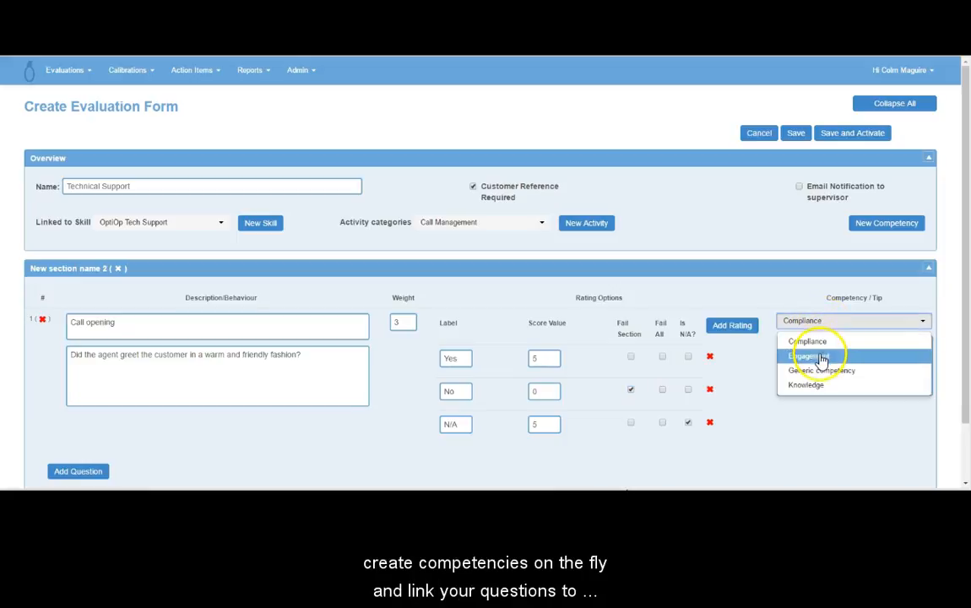
pyautogui.click(810, 356)
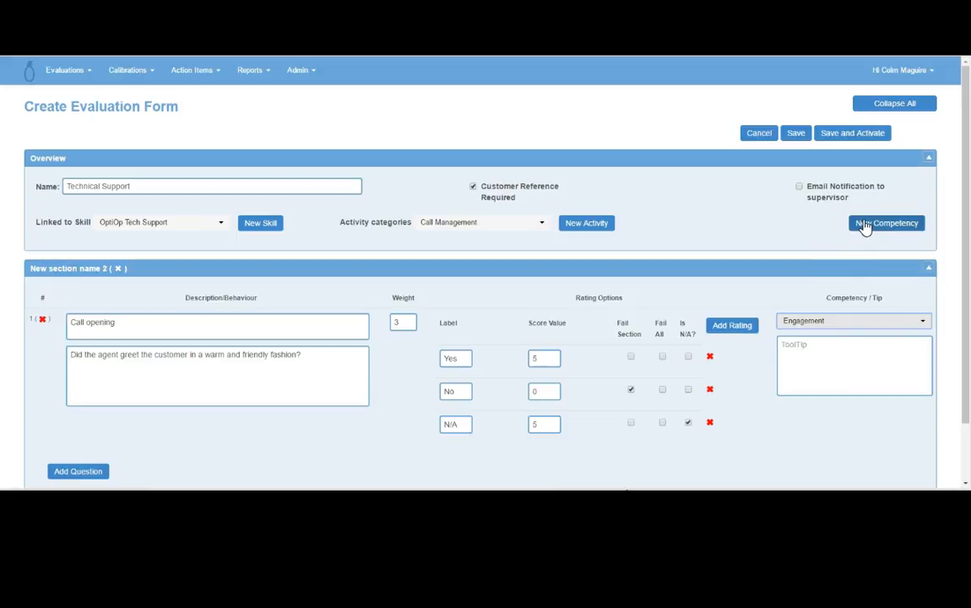
# - Add the tooltip "Score Yes if the agent was genuine and welcoming" to the Call opening question
pyautogui.click(804, 352)
pyautogui.write('Sc')
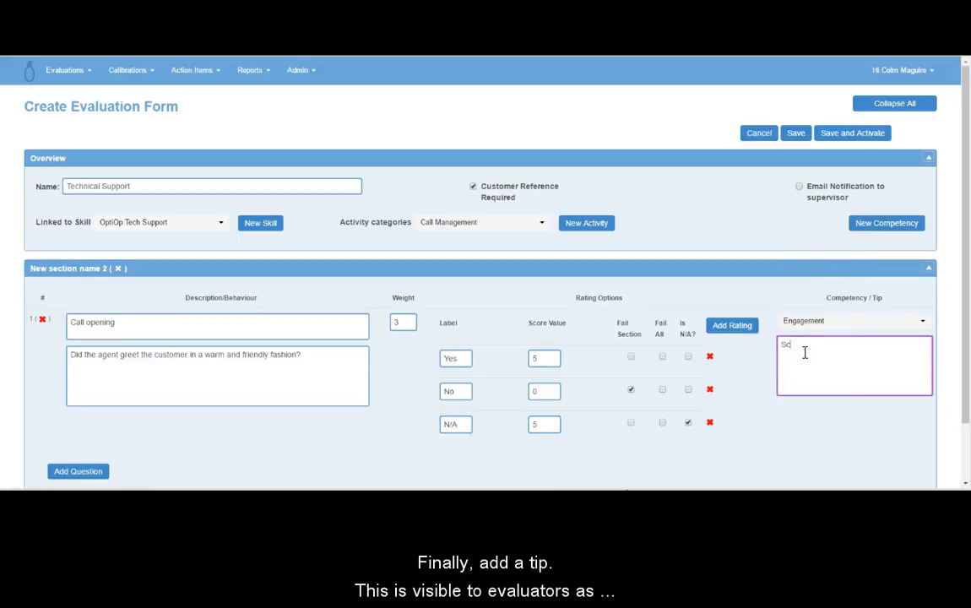
pyautogui.write('ore Yes if the agent')
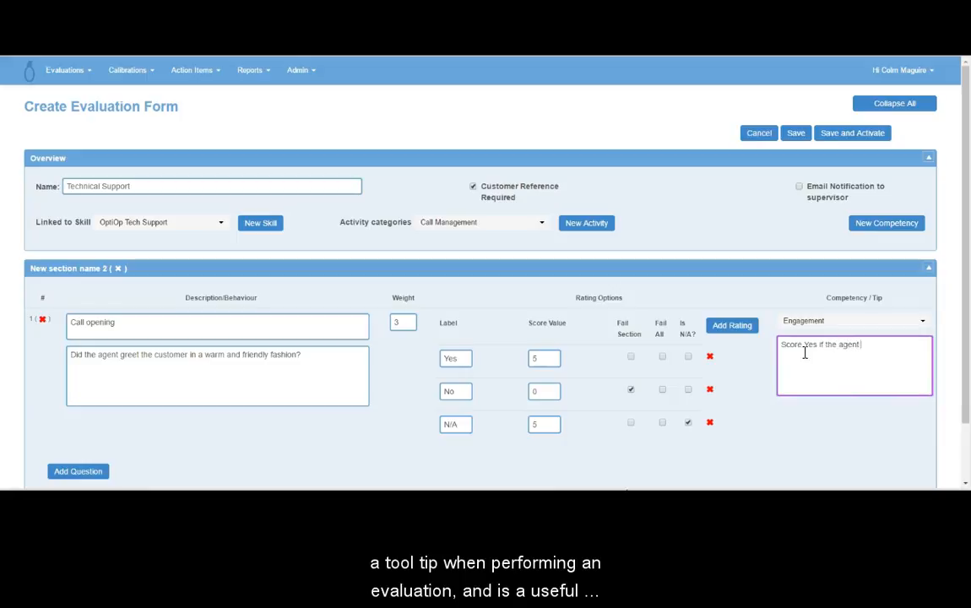
pyautogui.write(' was genu')
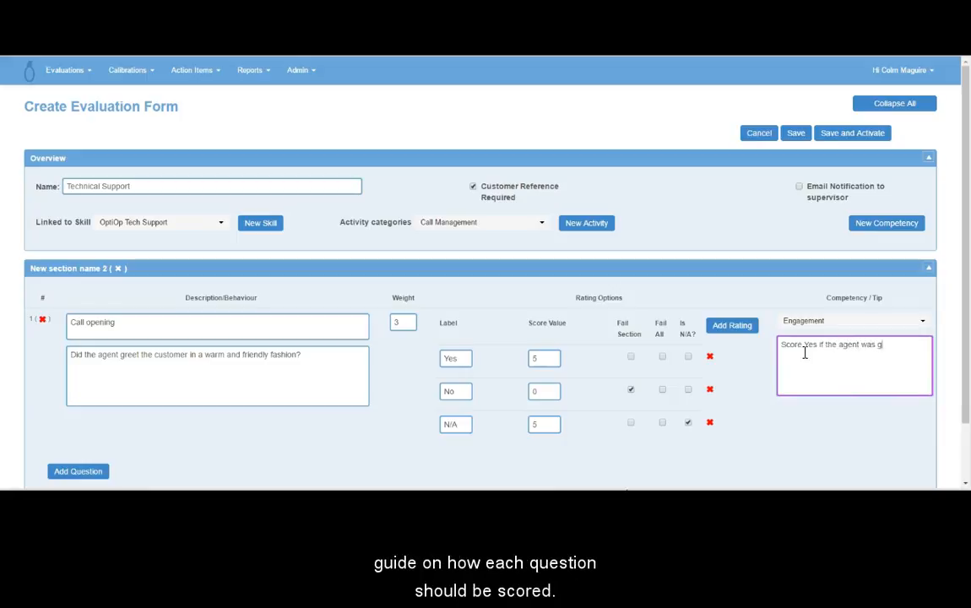
pyautogui.write('ine and welcomeing')
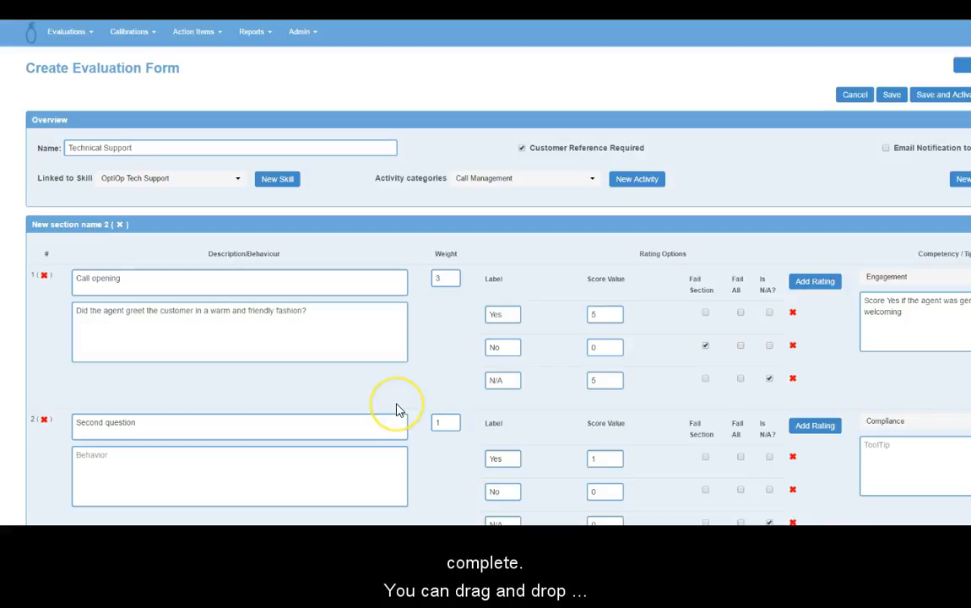
# - Move "Second question" above the Call opening question in the section
pyautogui.moveTo(47, 447); pyautogui.dragTo(59, 288)
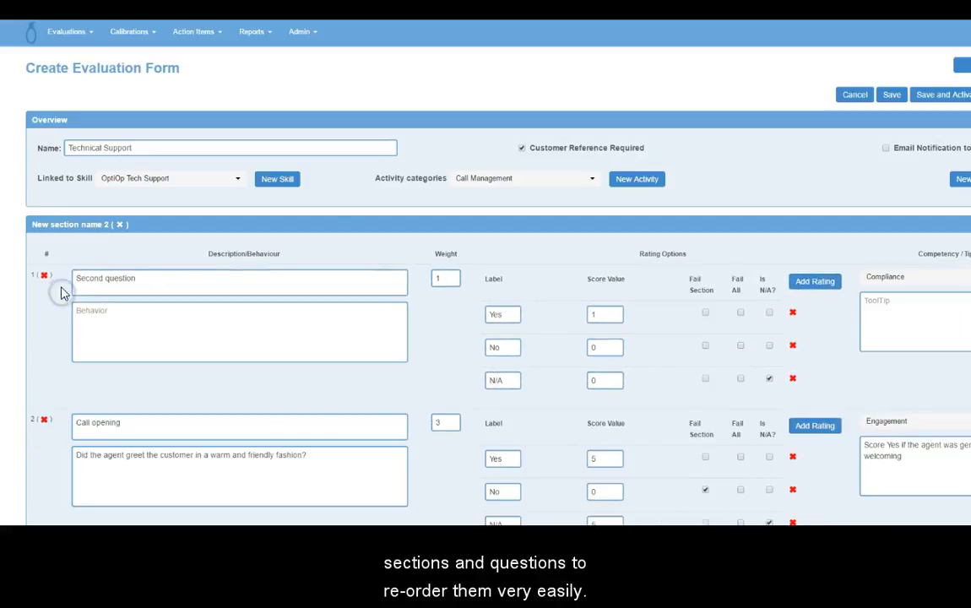